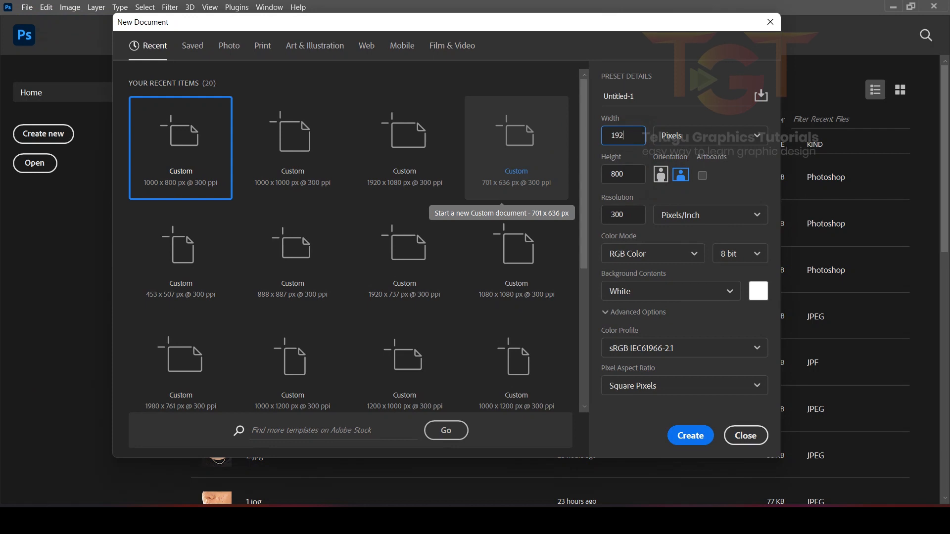
Create a new document 1920 pixels wide and 1080 pixels high at 300 pixels/inch.
key(Tab)
key(Tab)
text(1)
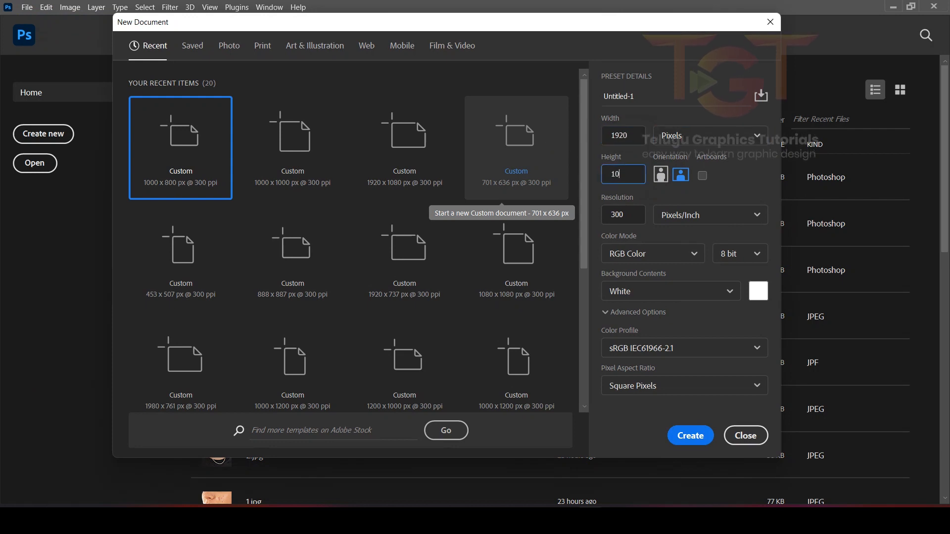
double_click(619, 214)
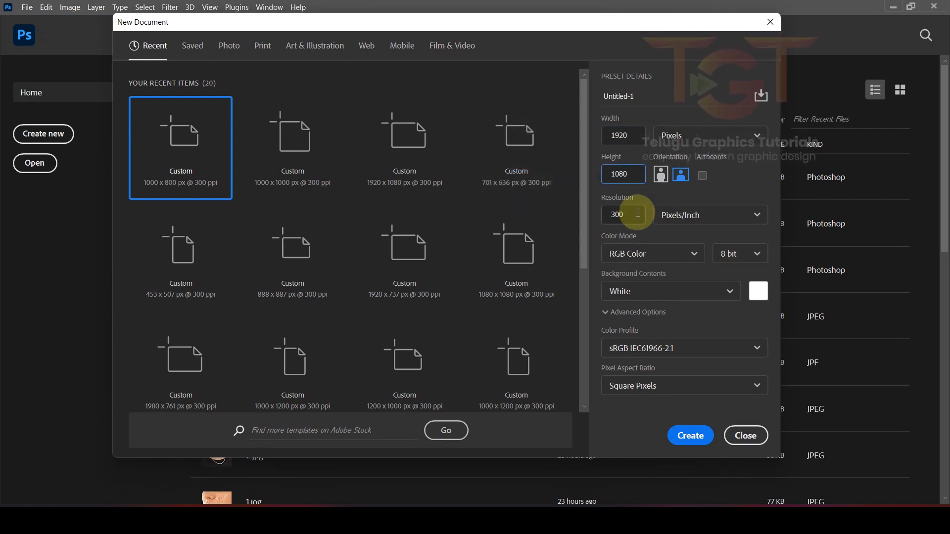
click(692, 435)
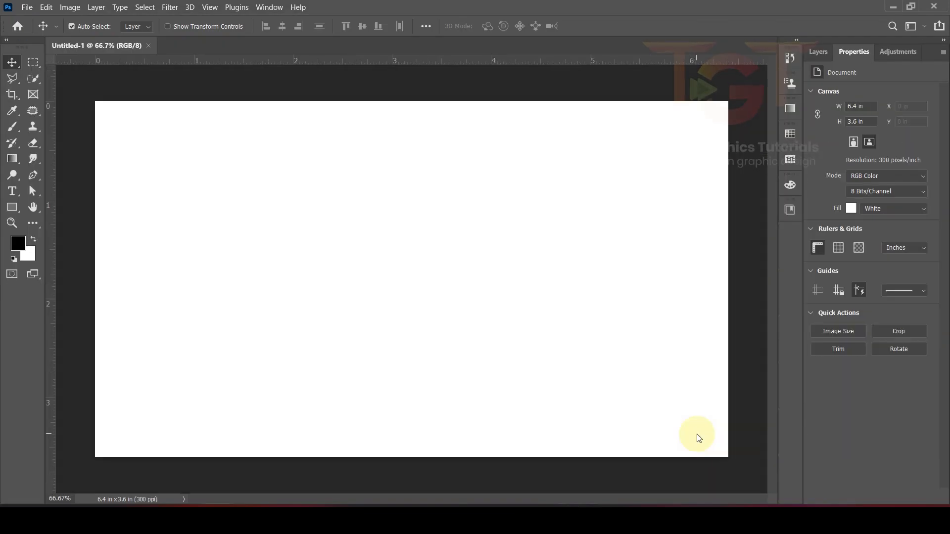
Add a Solid Color fill layer above the background in light orange #ffc262.
key(F7)
click(879, 499)
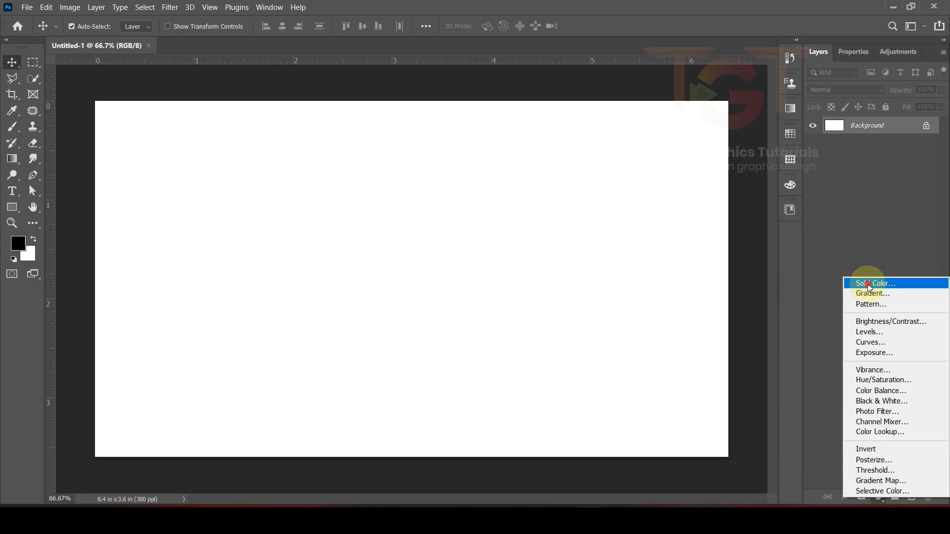
click(870, 284)
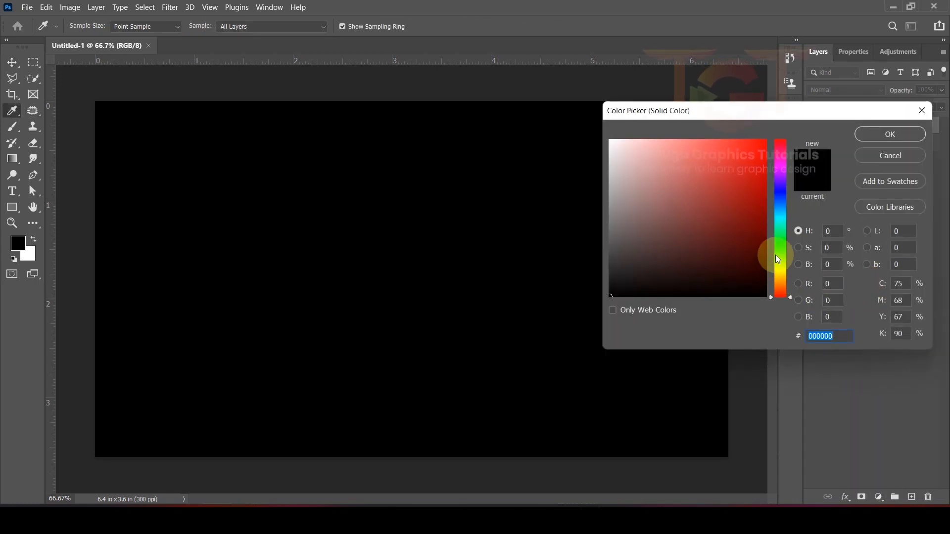
click(781, 280)
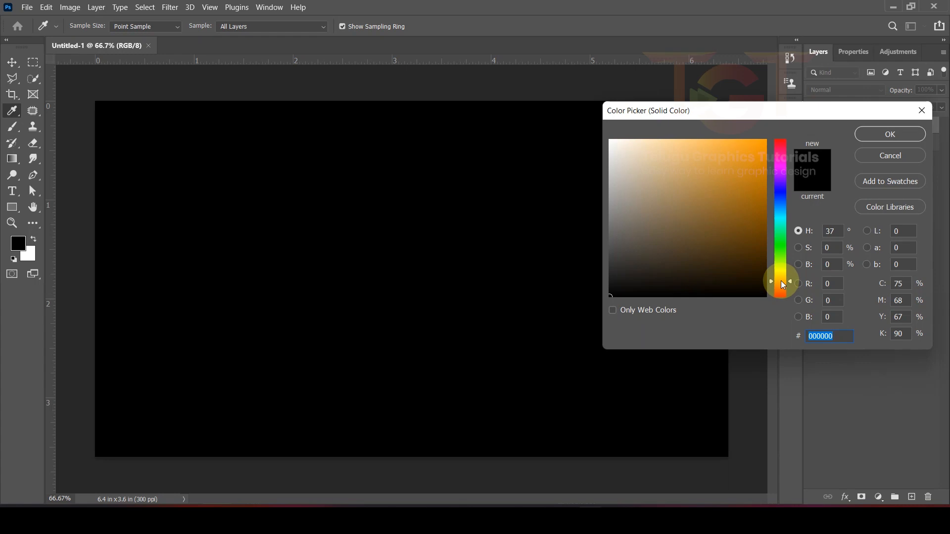
mouse_move(702, 159)
mouse_down()
mouse_move(711, 134)
mouse_move(700, 133)
mouse_move(712, 133)
mouse_move(706, 138)
mouse_up()
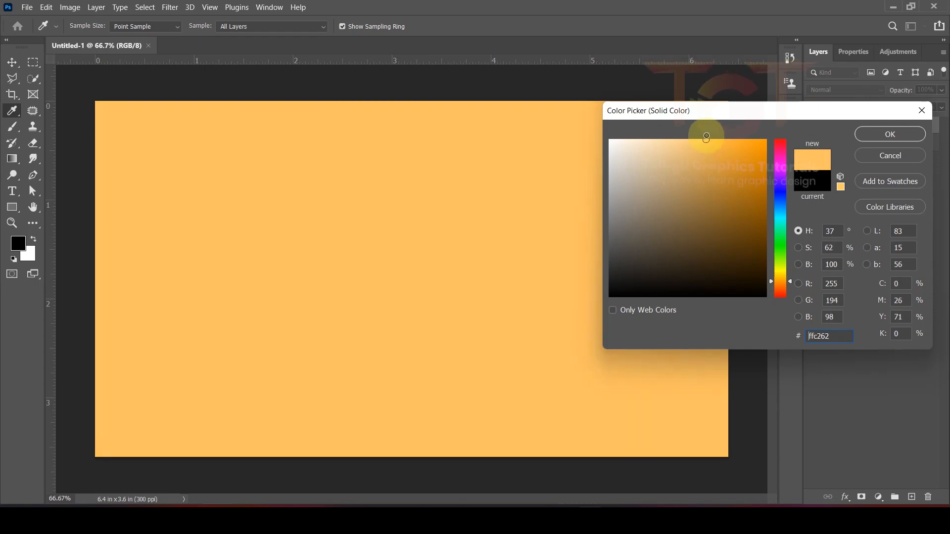
click(882, 134)
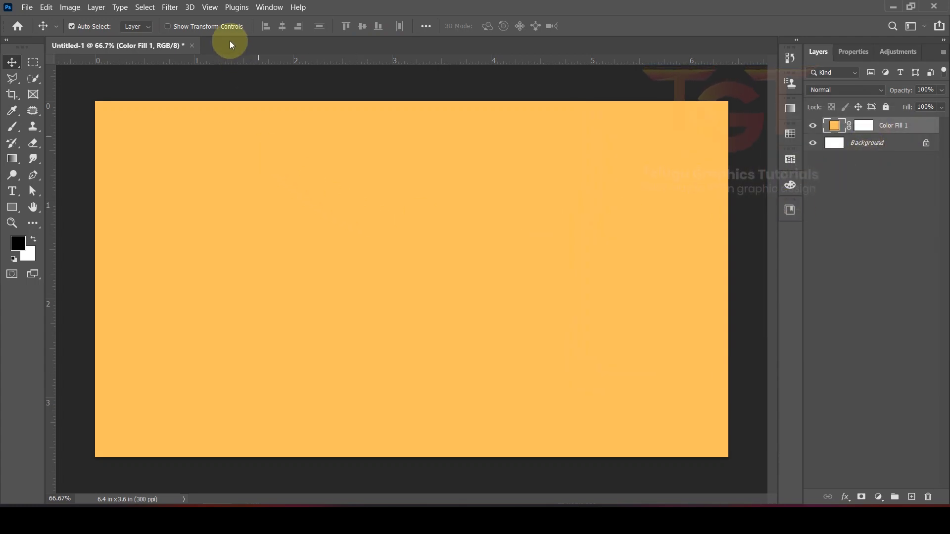
Convert the color fill layer to a smart object and apply Add Noise at 10%, Gaussian and Monochromatic.
click(170, 8)
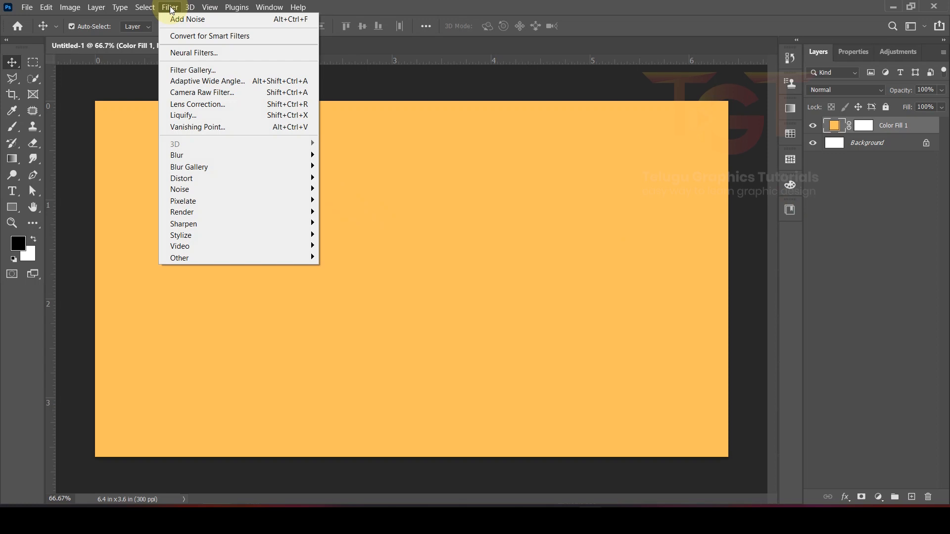
mouse_move(177, 191)
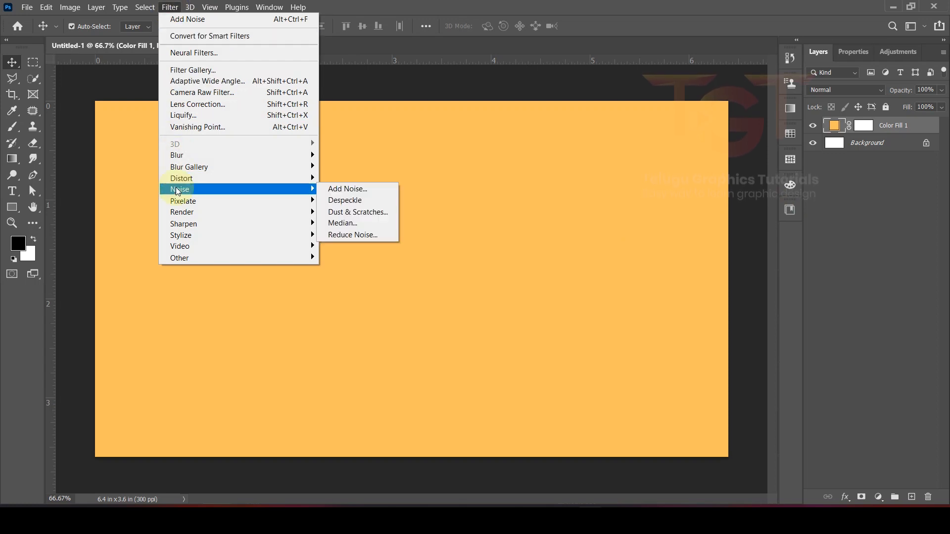
click(356, 190)
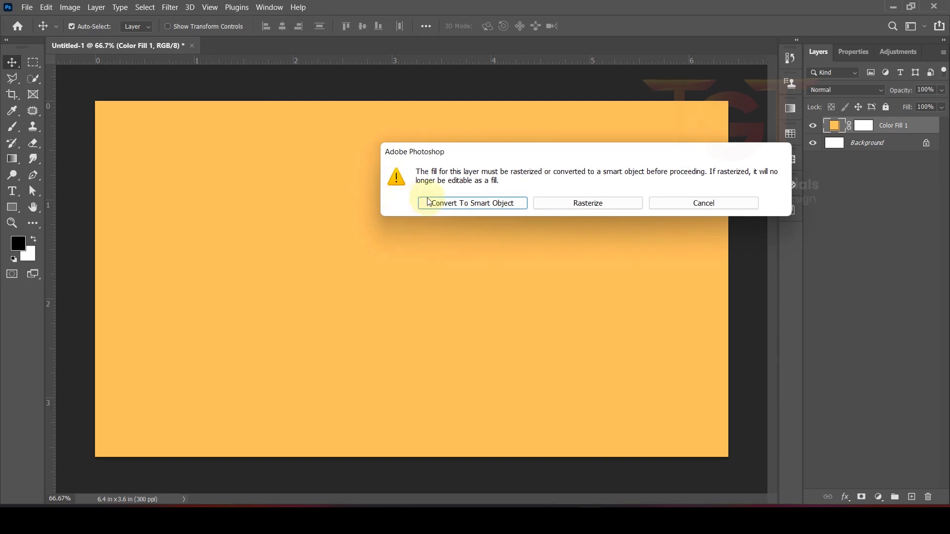
click(457, 204)
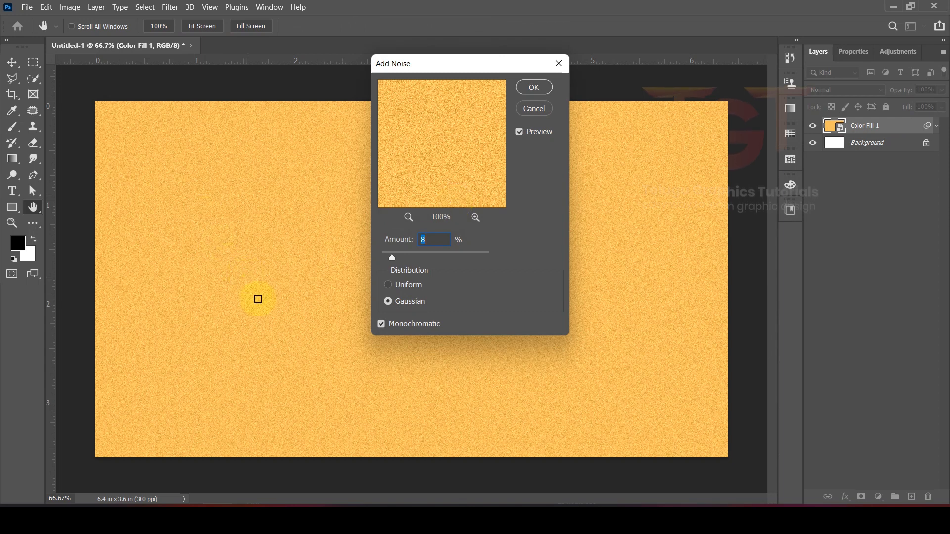
drag(495, 65, 531, 62)
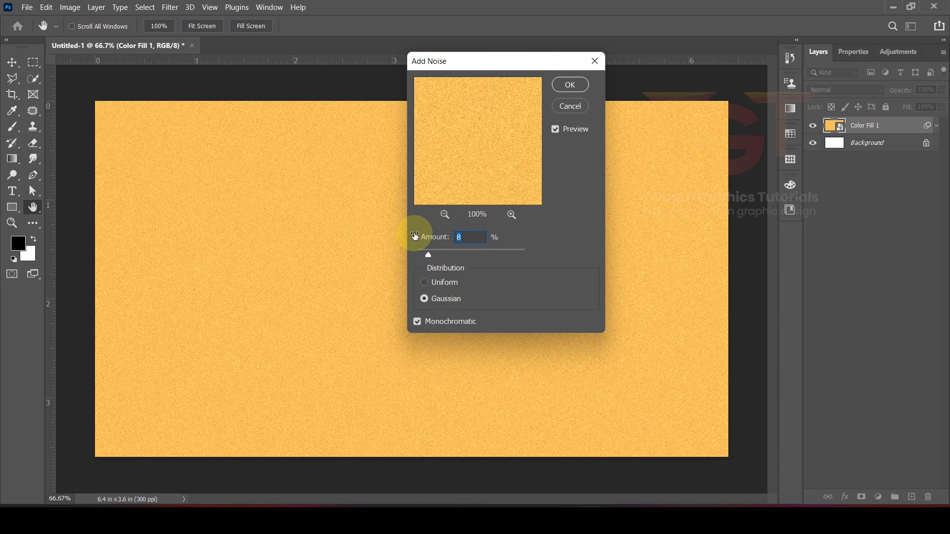
text(10)
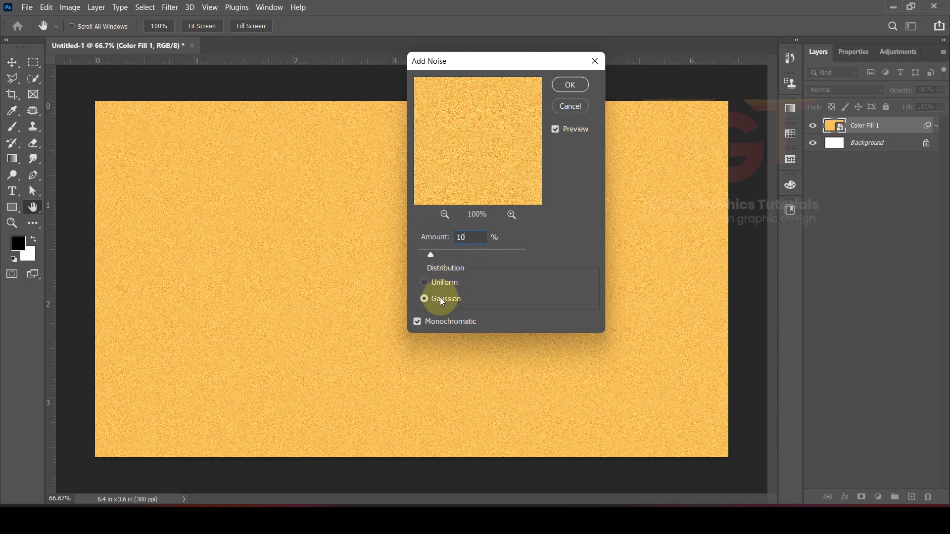
click(417, 321)
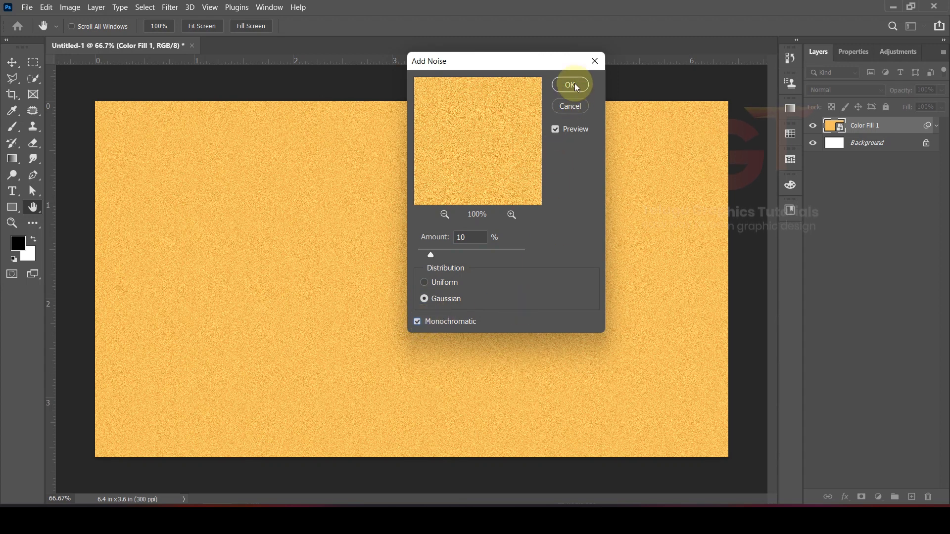
click(574, 85)
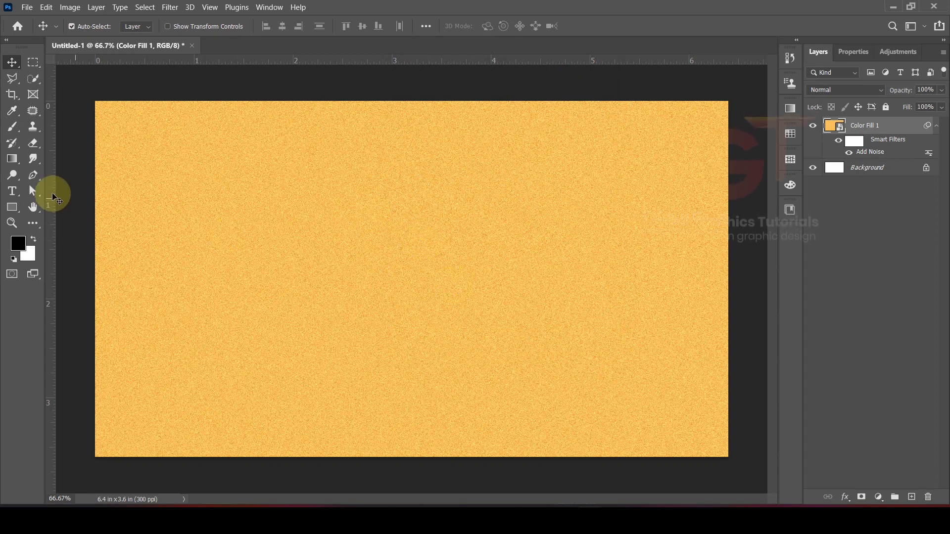
Add a text layer on the canvas reading "SAND EFFECT" in white MV Boli.
click(14, 191)
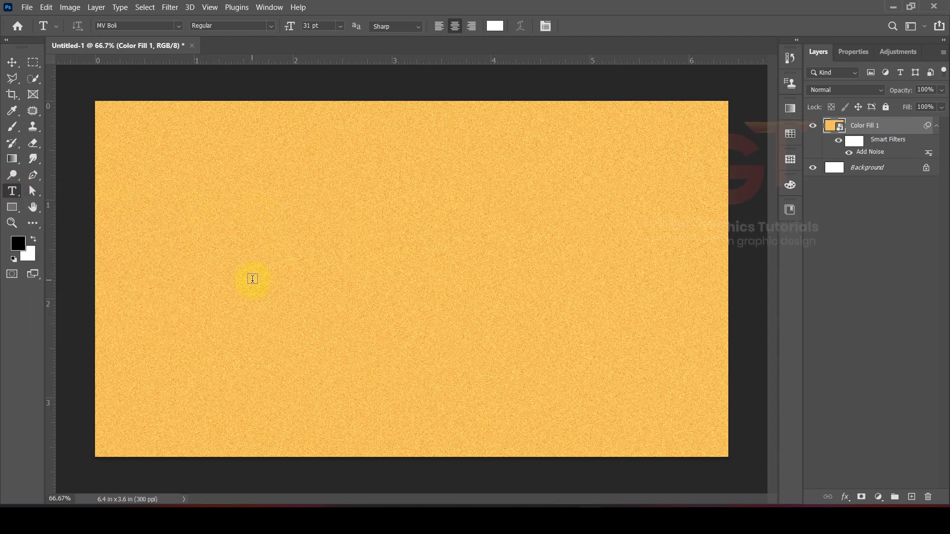
click(286, 278)
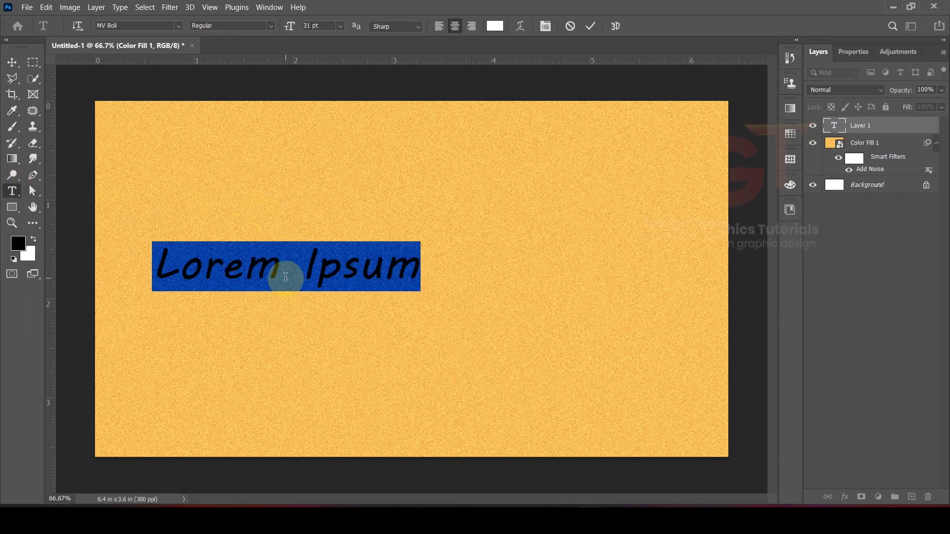
text(SAND EFFEC)
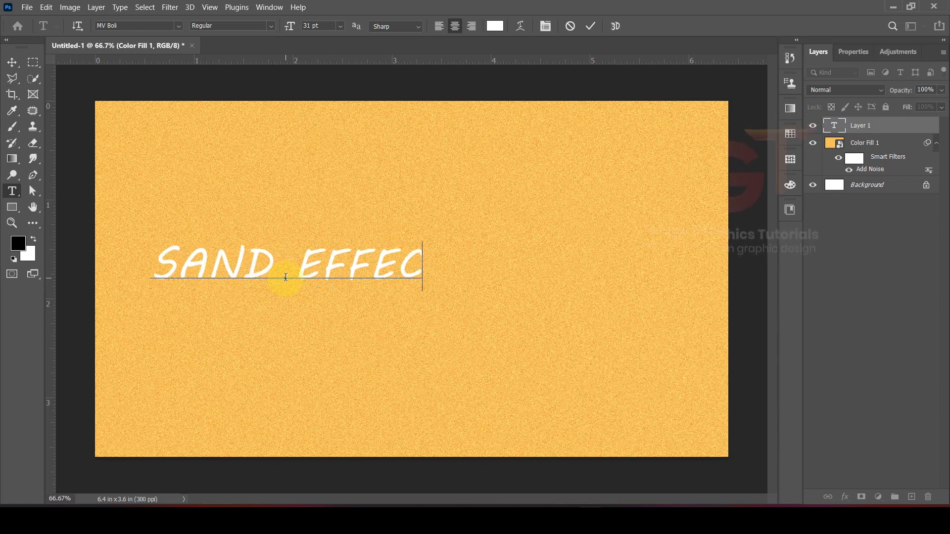
text(T)
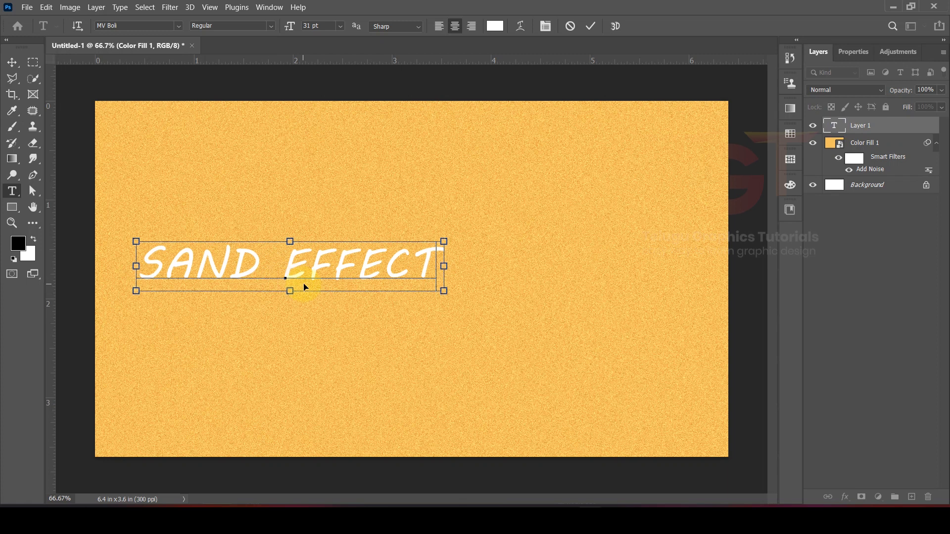
Enlarge the SAND EFFECT text to 44 pt and move it to the middle of the canvas.
key(ctrl+a)
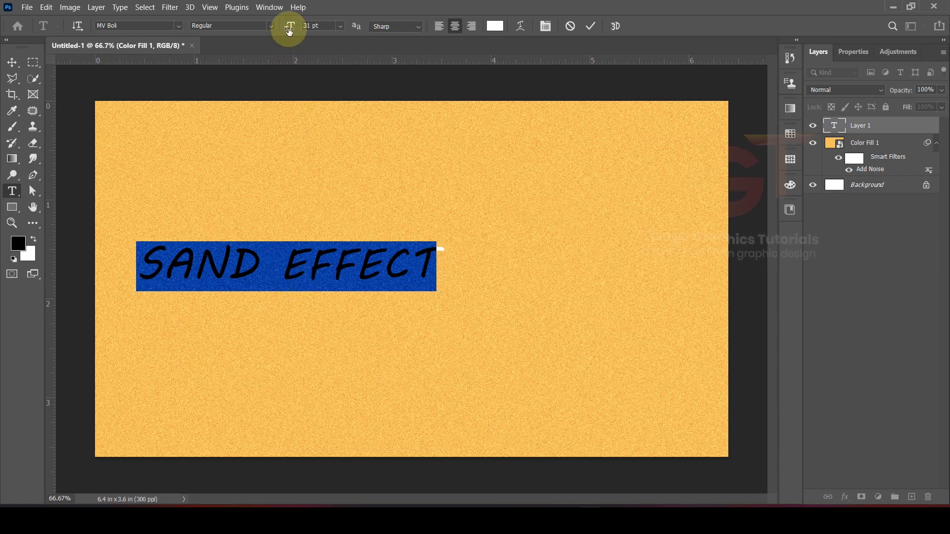
drag(290, 30, 296, 29)
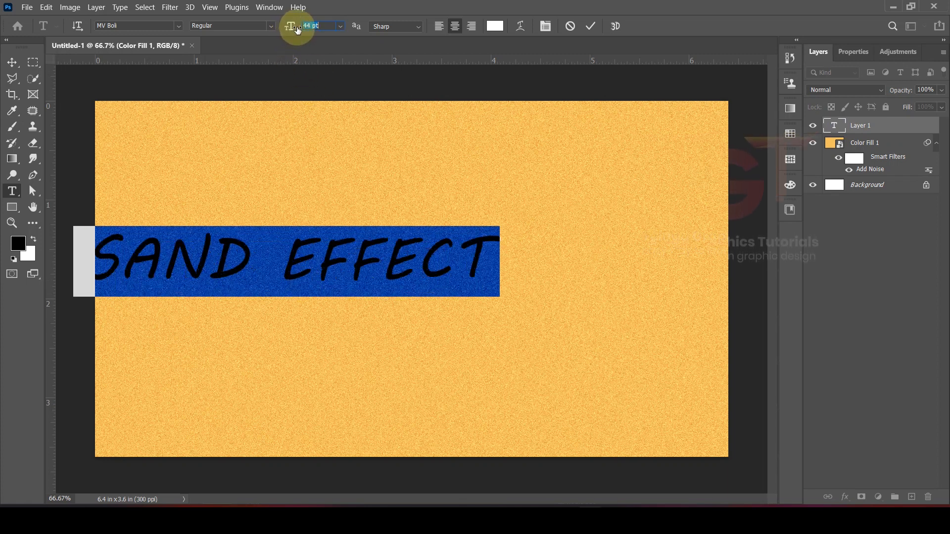
click(589, 26)
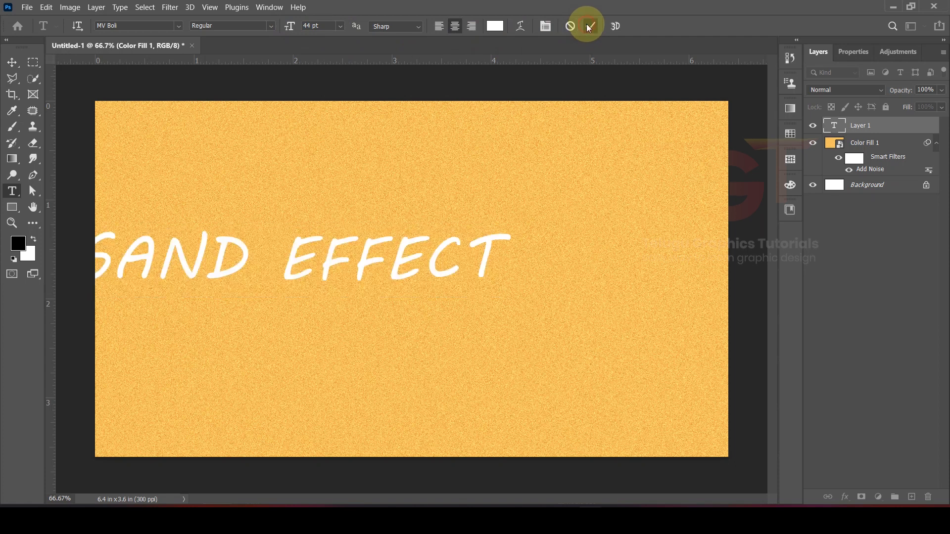
click(12, 62)
drag(226, 244, 360, 267)
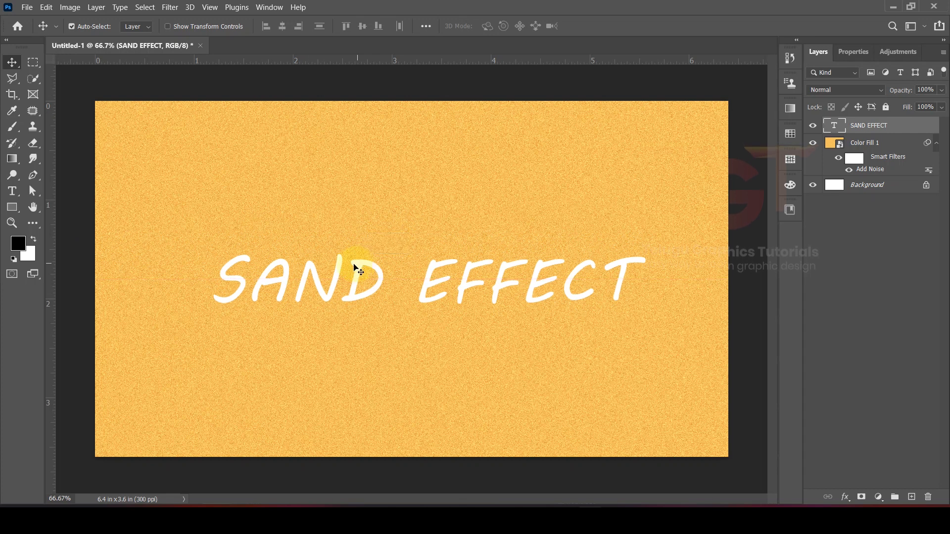
Load the SAND EFFECT lettering as a pixel selection and hide the text layer.
right_click(835, 125)
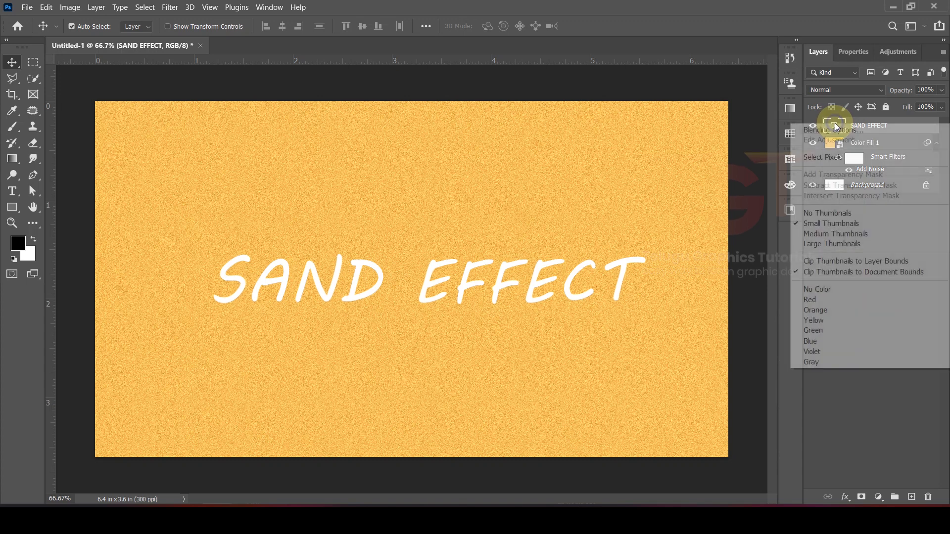
click(821, 158)
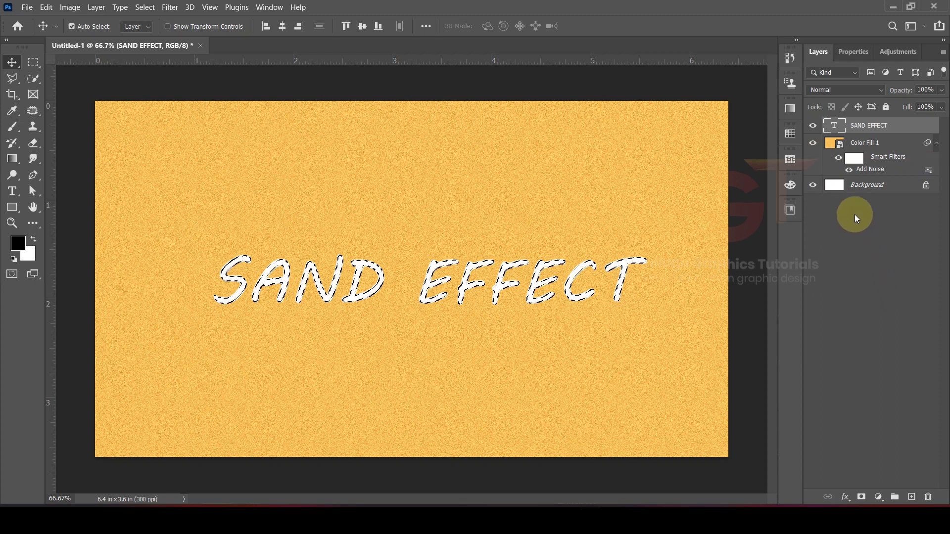
click(812, 127)
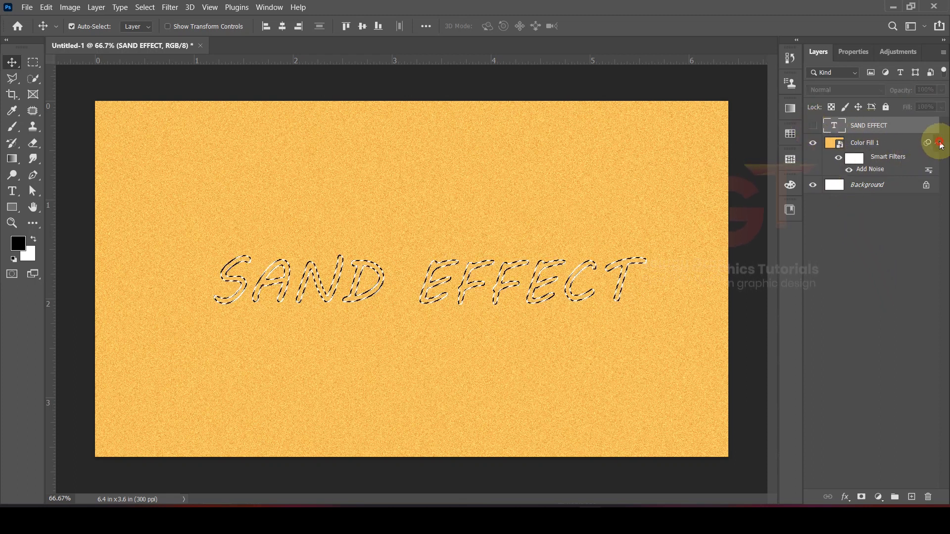
Copy the letter-shaped selection of the noisy color fill layer onto a new layer.
click(883, 142)
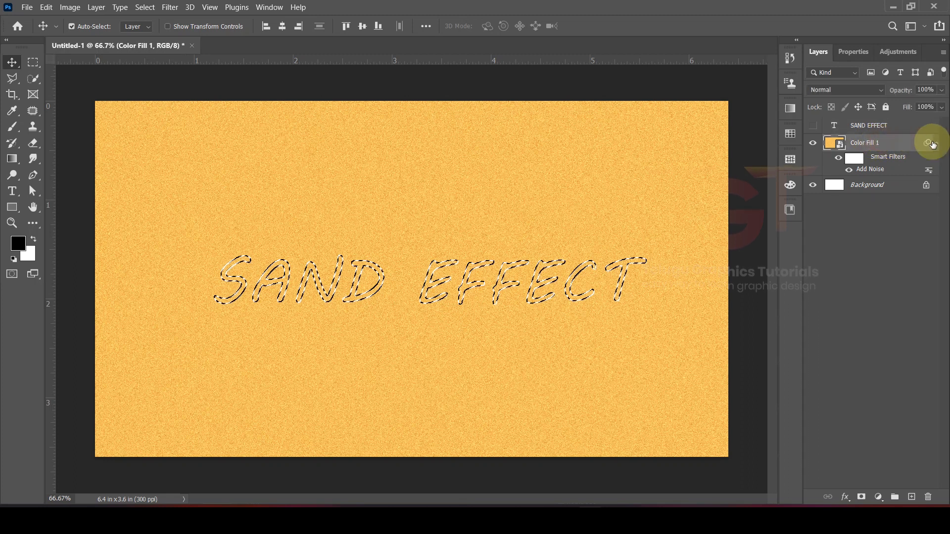
click(936, 143)
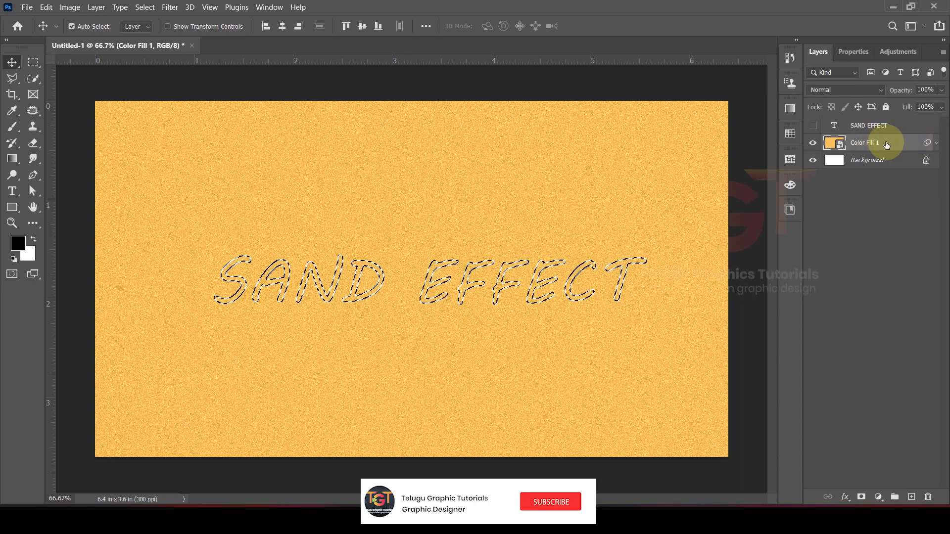
key(ctrl+j)
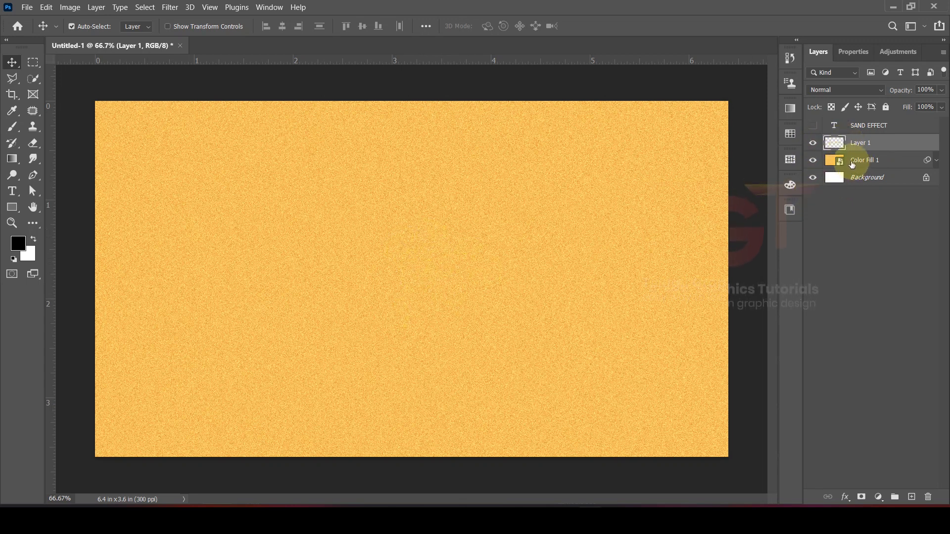
click(812, 160)
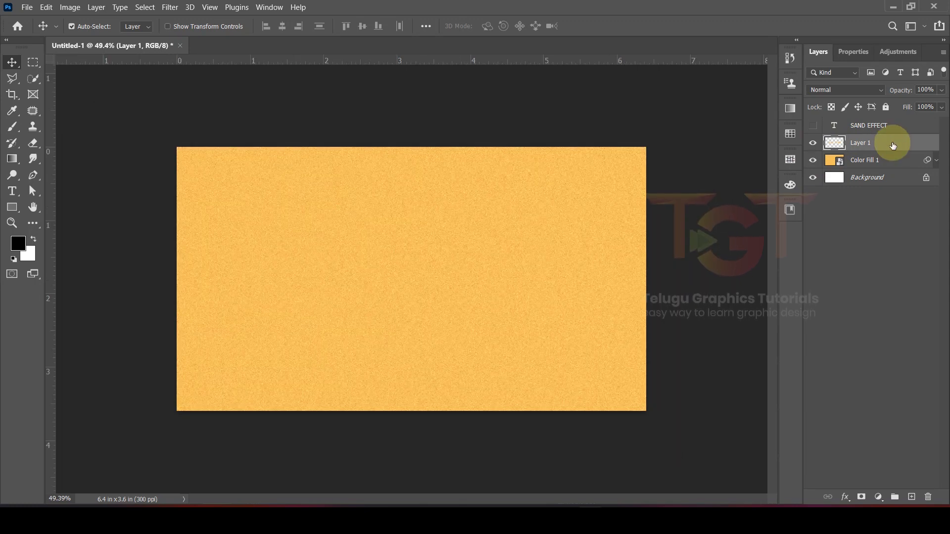
Add a Bevel & Emboss effect to Layer 1 with the Pillow Emboss style and Chisel Hard technique.
right_click(893, 143)
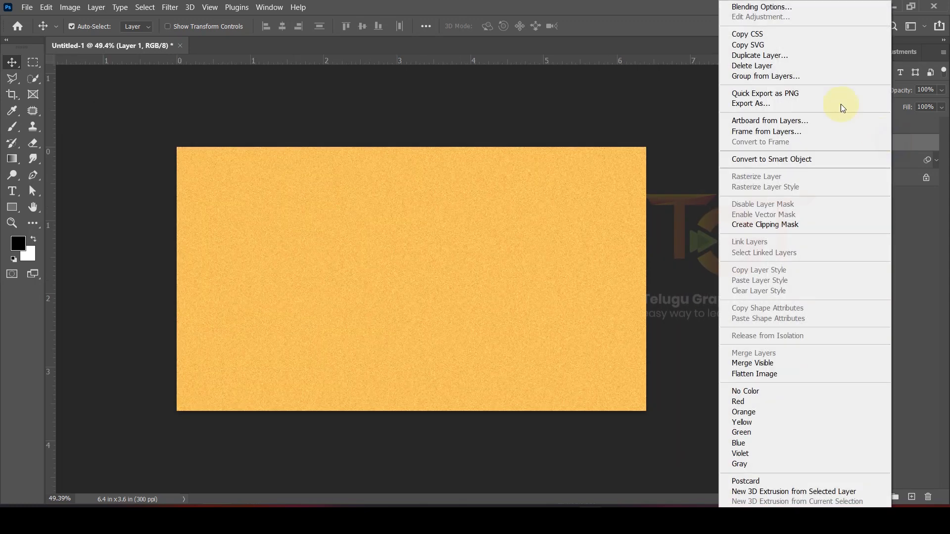
click(749, 8)
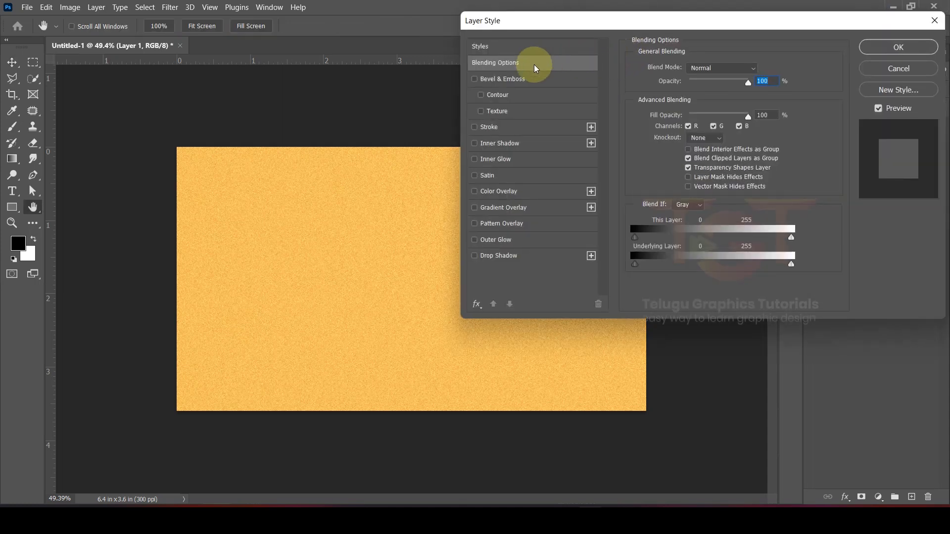
click(509, 79)
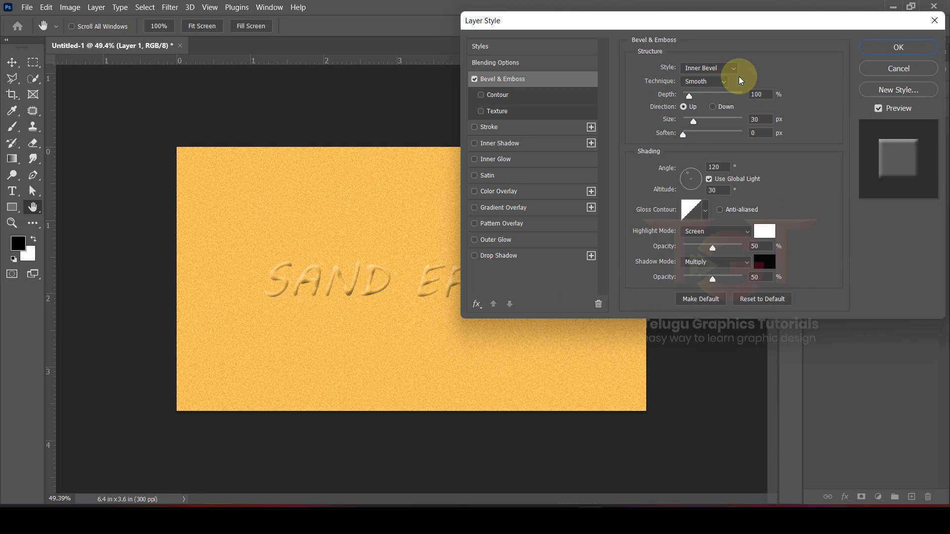
click(723, 73)
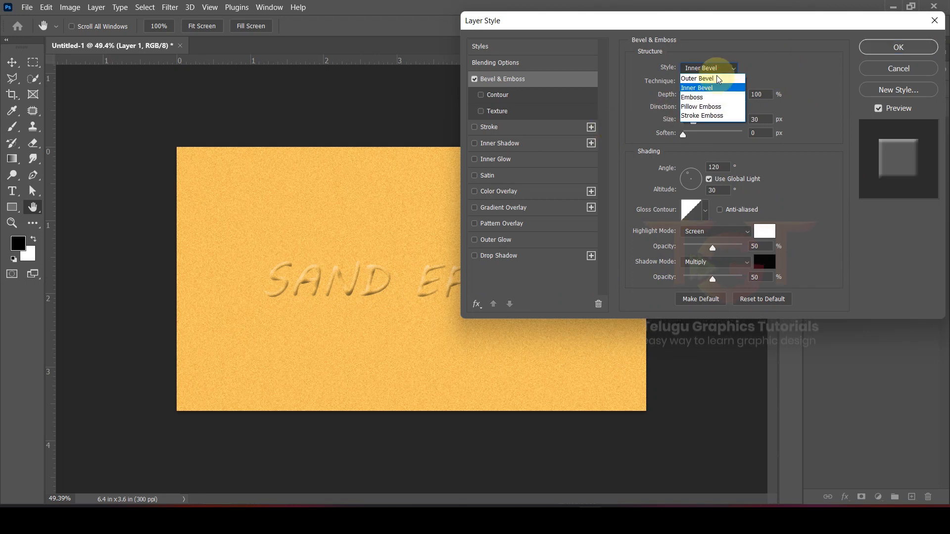
click(713, 107)
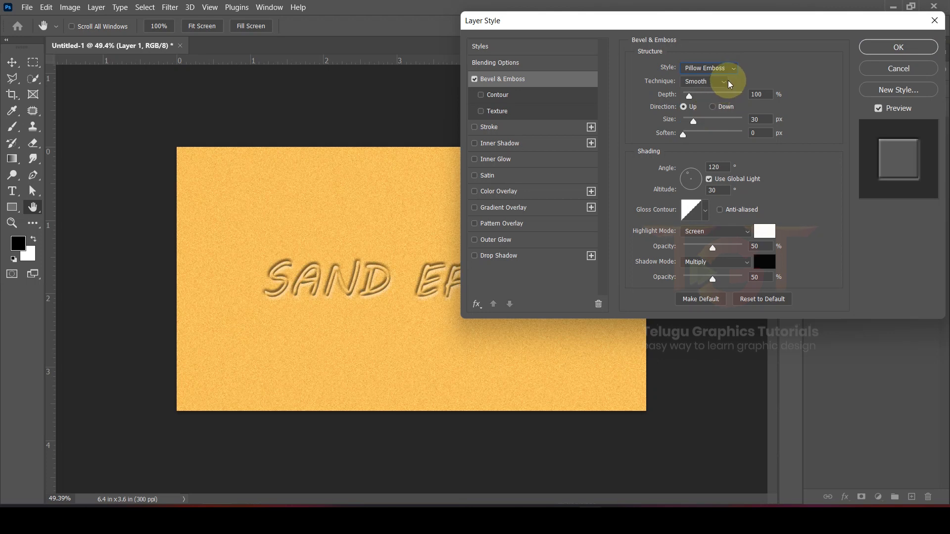
click(707, 81)
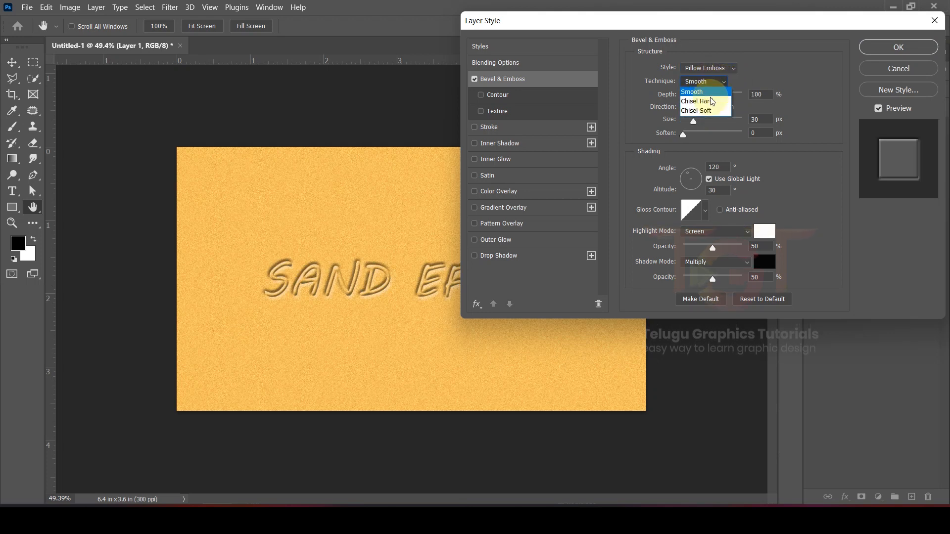
click(711, 101)
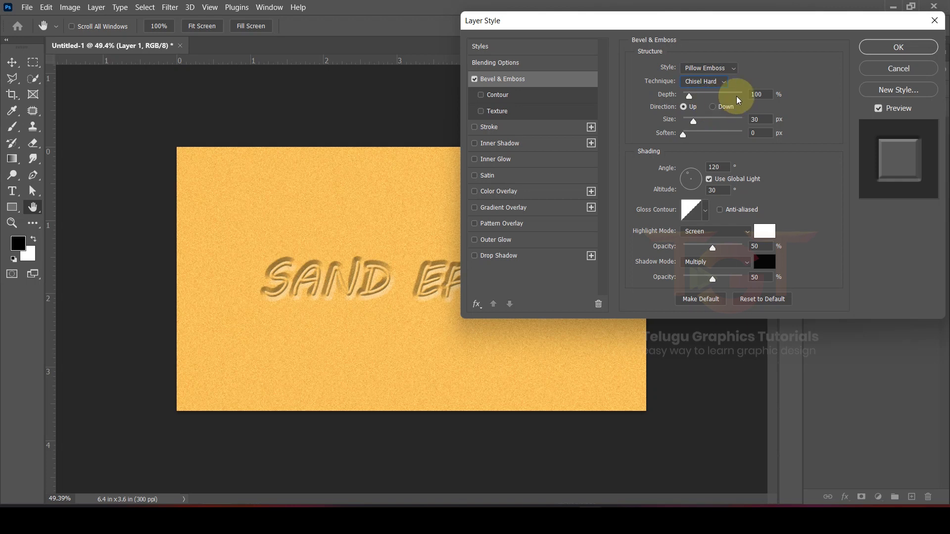
Set the bevel's direction to Down, its size to 20 px and its soften to 5 px.
click(763, 94)
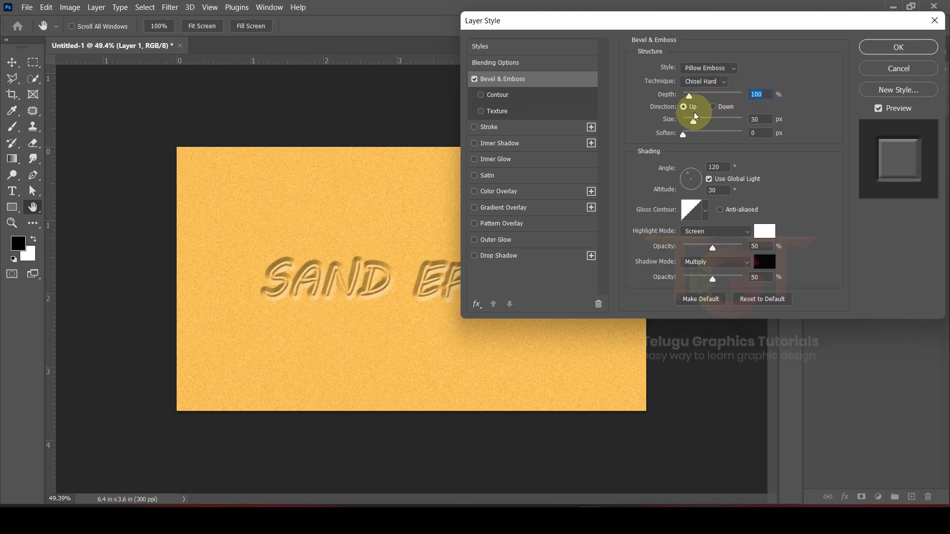
click(712, 107)
click(760, 119)
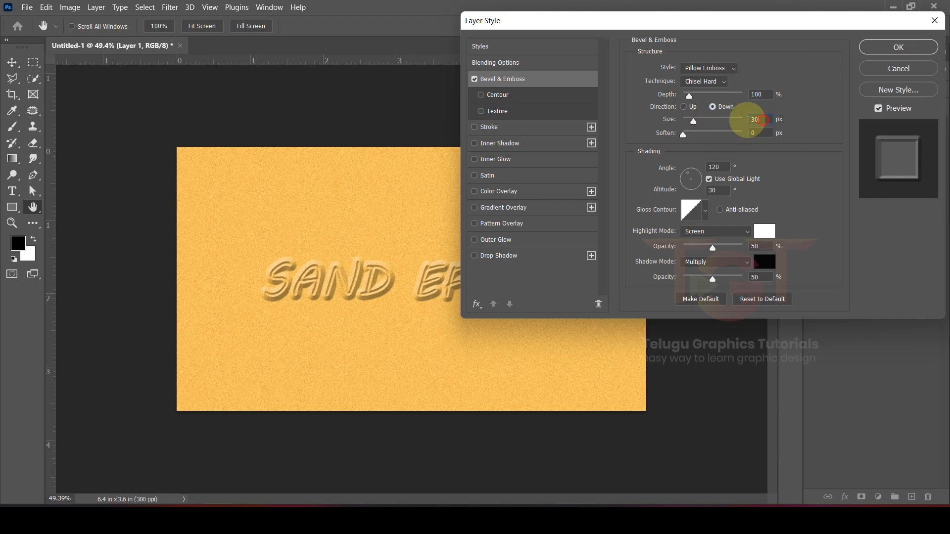
drag(760, 119, 747, 124)
text(20)
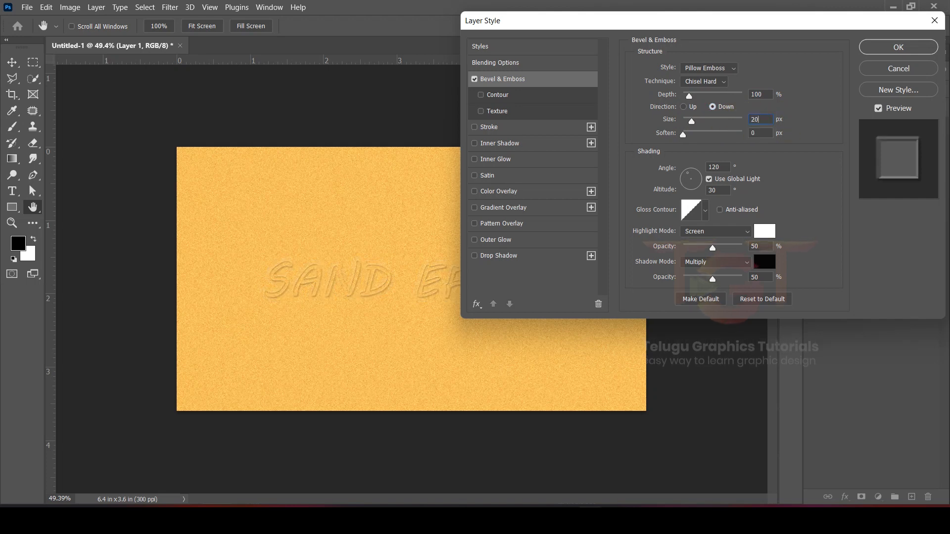
drag(763, 133, 714, 134)
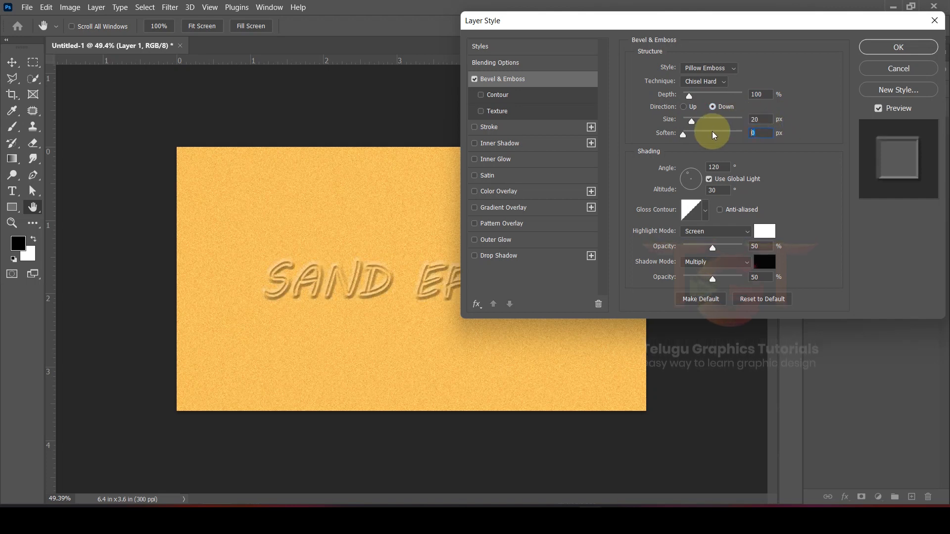
text(5)
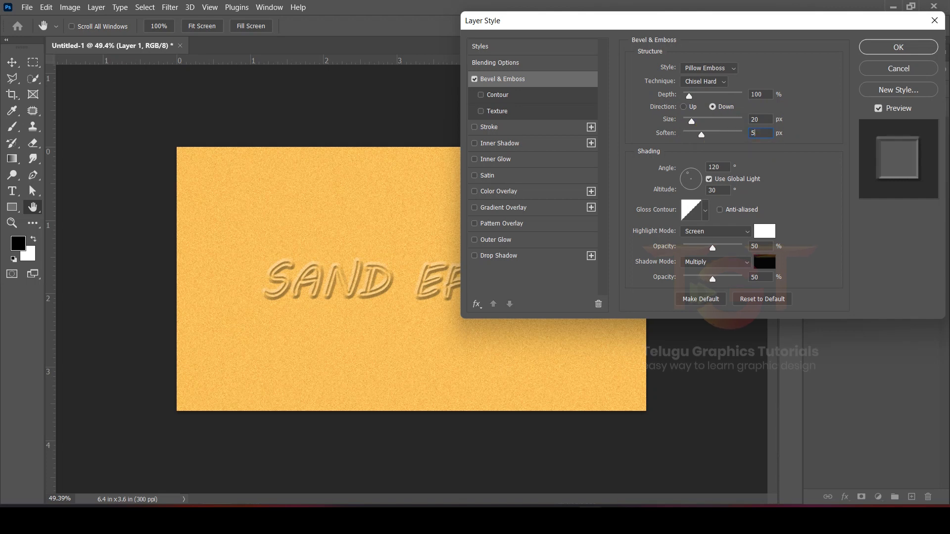
click(759, 135)
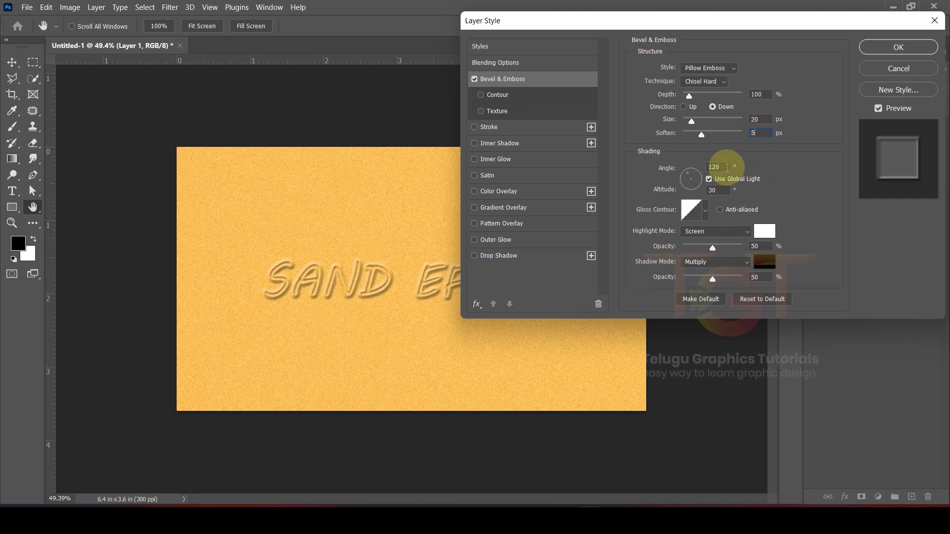
drag(726, 168, 706, 168)
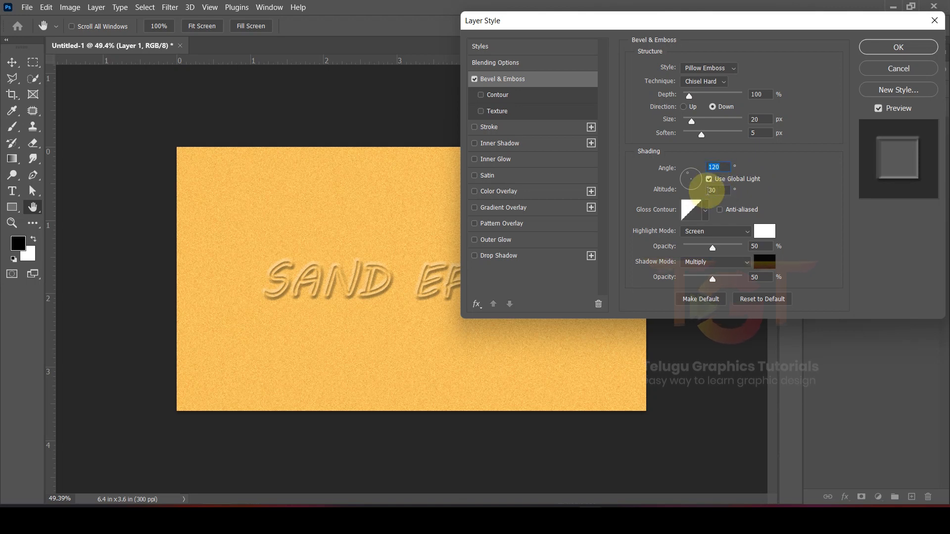
key(Tab)
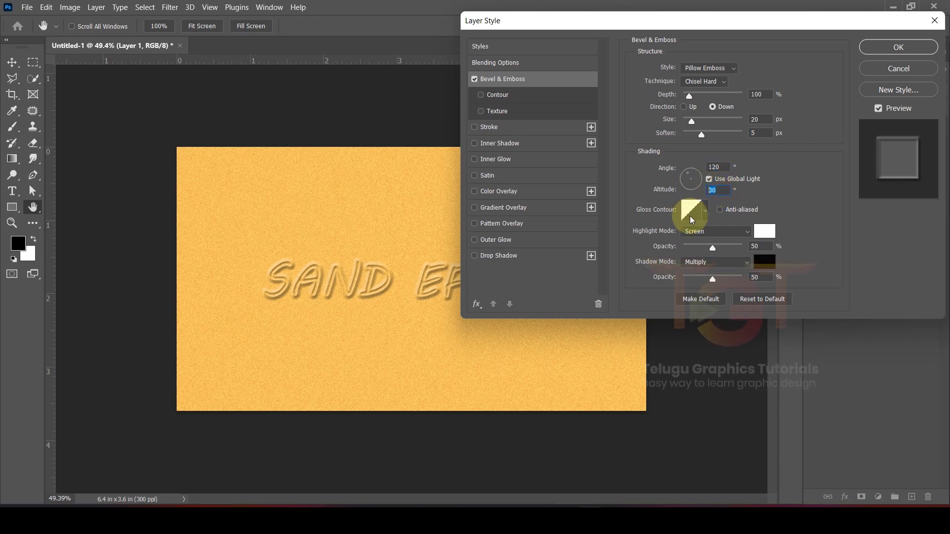
click(703, 217)
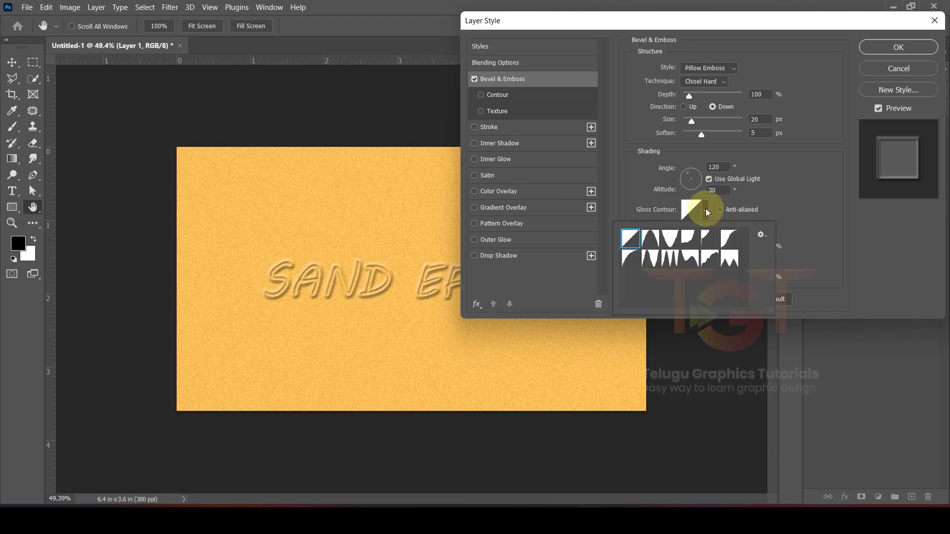
click(830, 198)
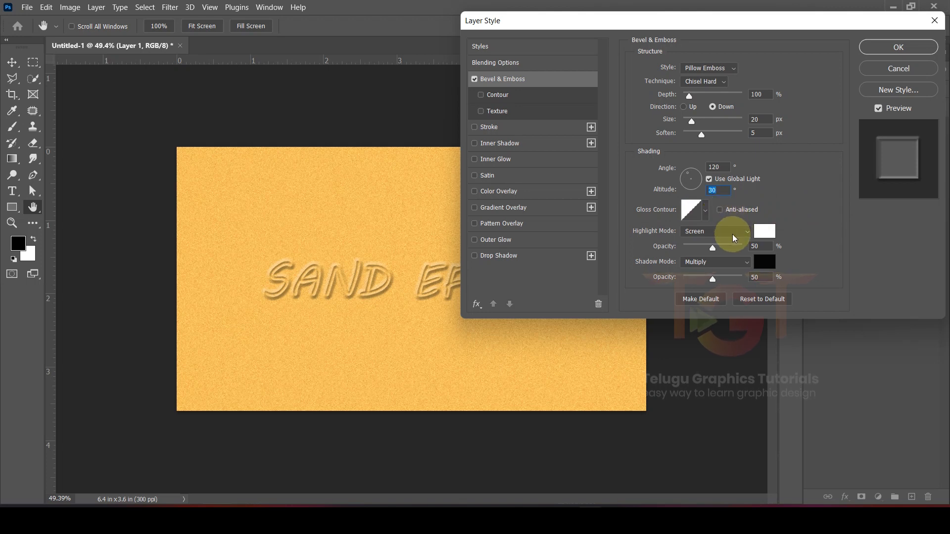
Set the bevel's highlight mode to Linear Dodge (Add) with 20% opacity.
click(712, 234)
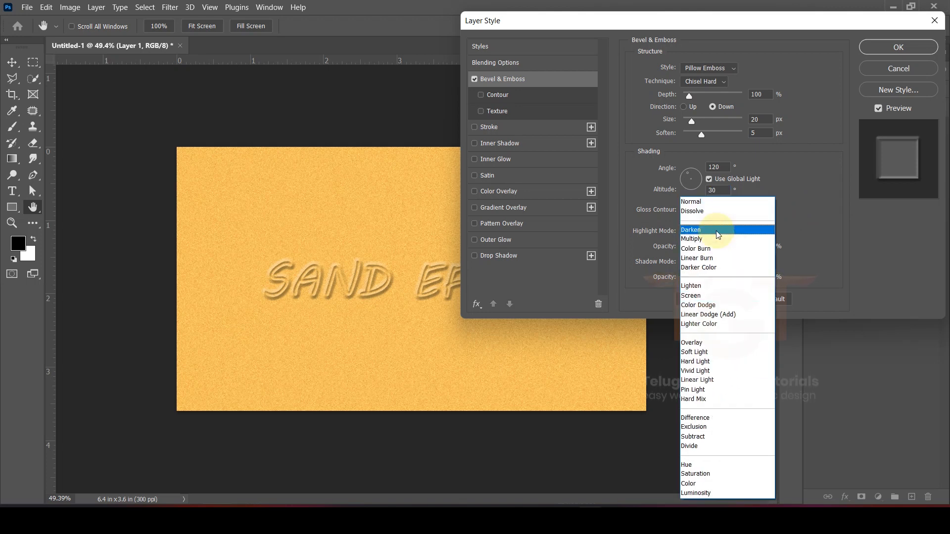
click(716, 315)
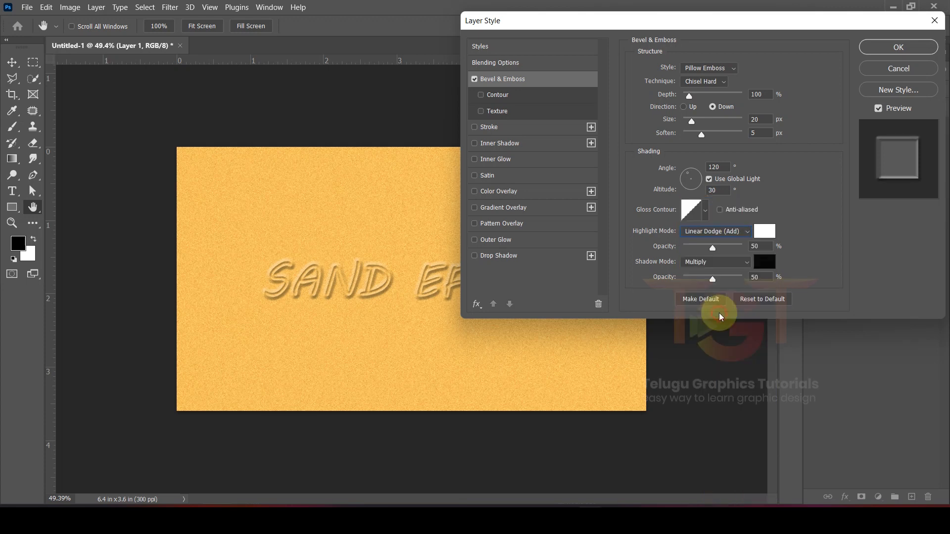
click(765, 232)
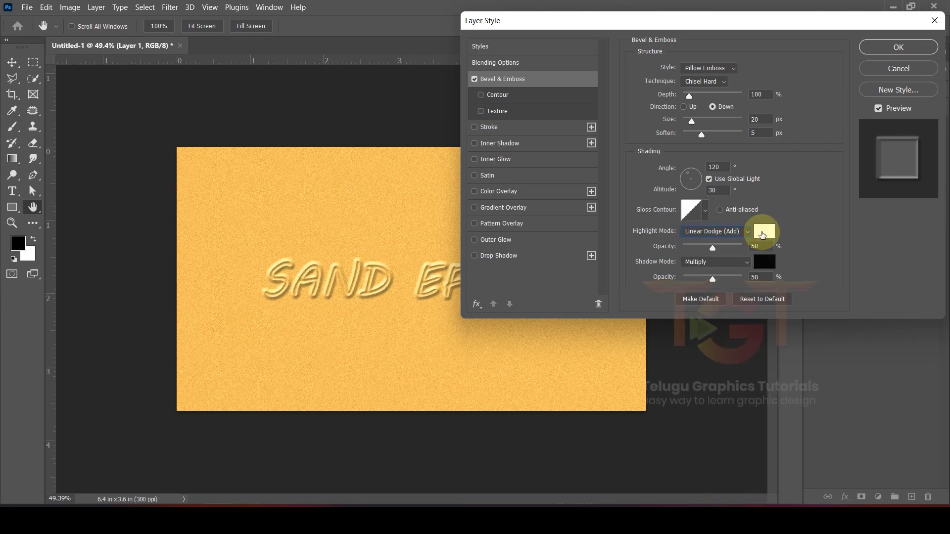
click(876, 134)
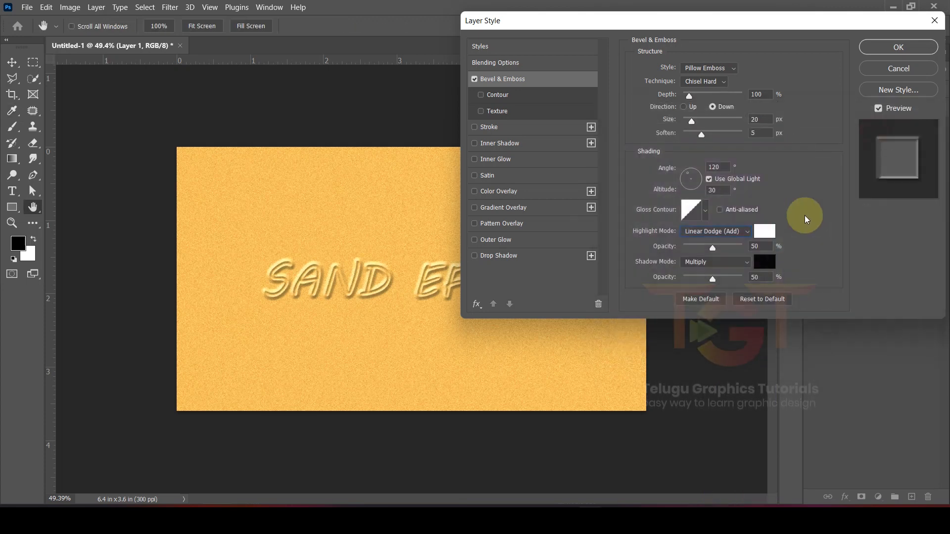
drag(768, 246, 713, 245)
text(20)
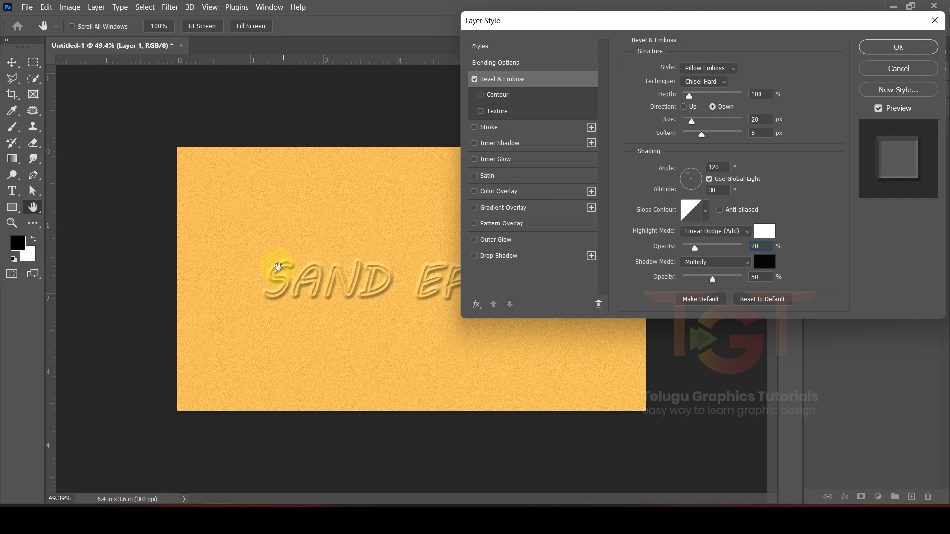
mouse_move(713, 249)
mouse_down()
mouse_move(721, 248)
mouse_move(698, 251)
mouse_move(710, 249)
mouse_up()
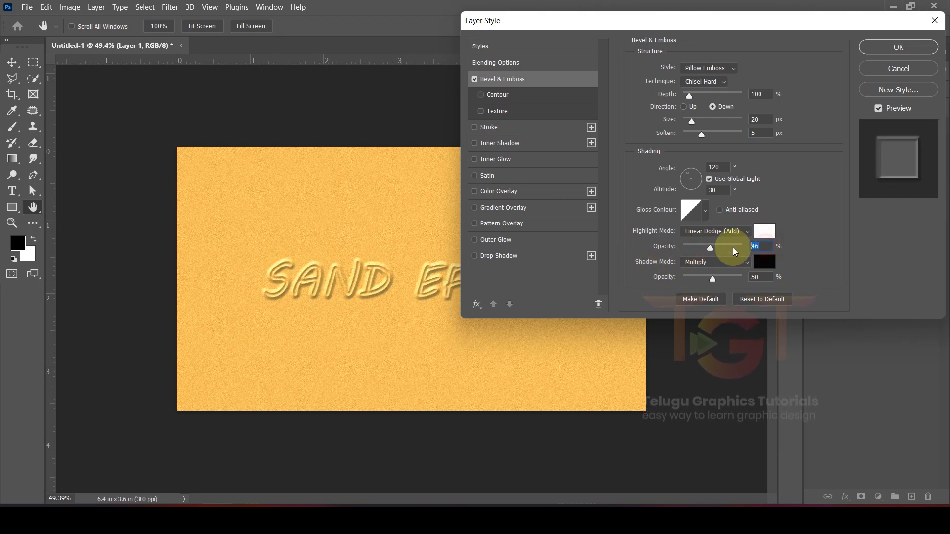
text(20)
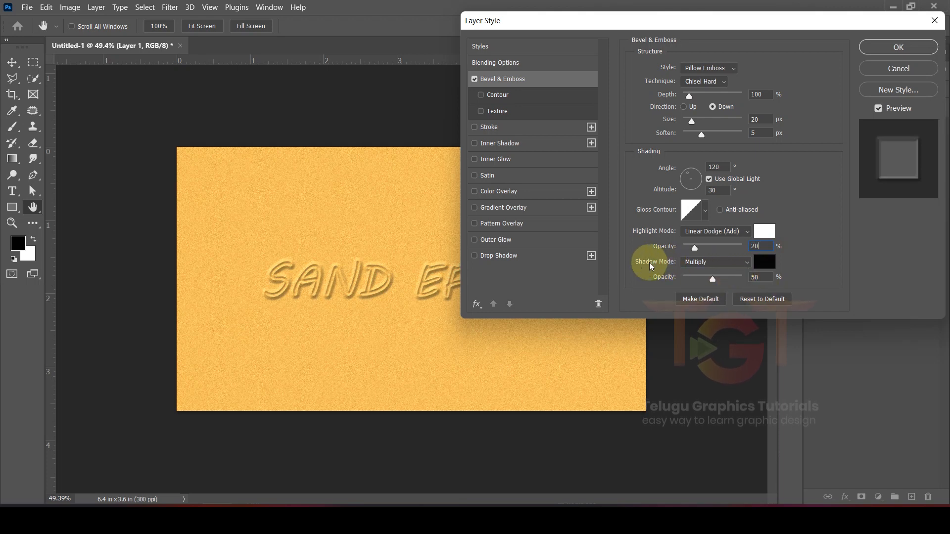
Set the bevel's shadow mode to Linear Burn with 55% opacity and apply the layer style.
click(723, 268)
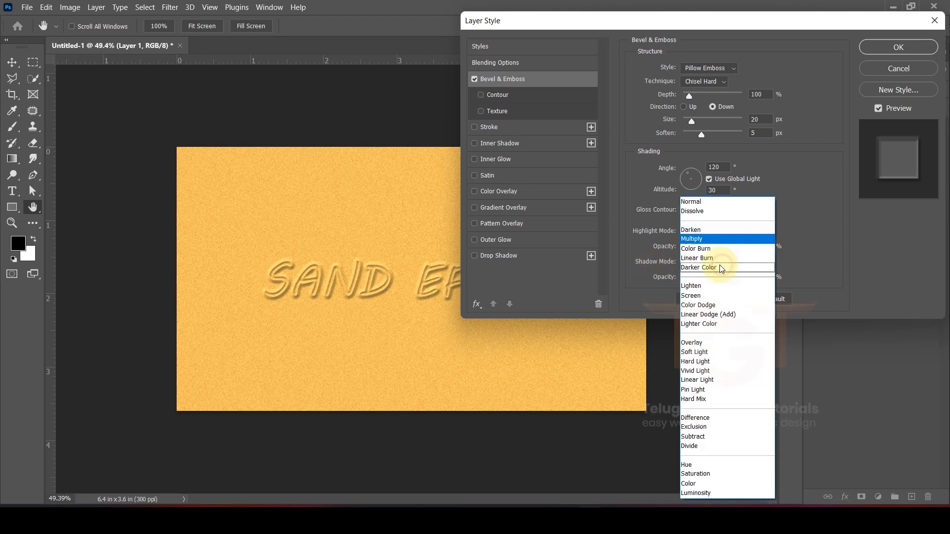
click(709, 261)
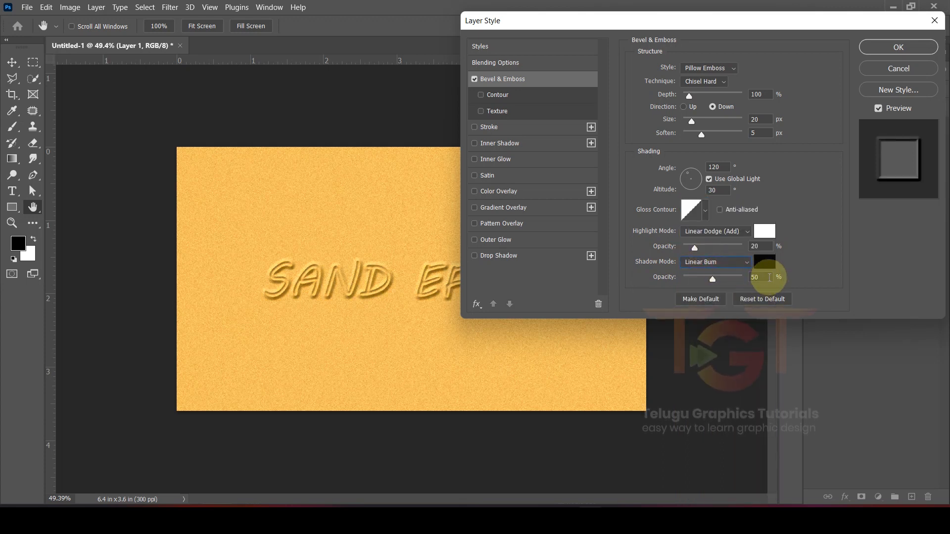
drag(766, 279, 751, 278)
text(55)
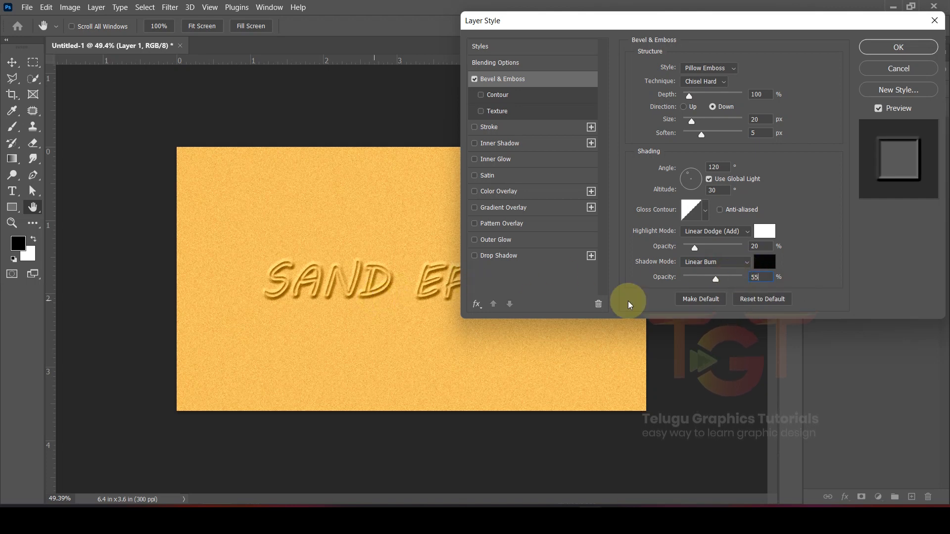
drag(716, 278, 735, 280)
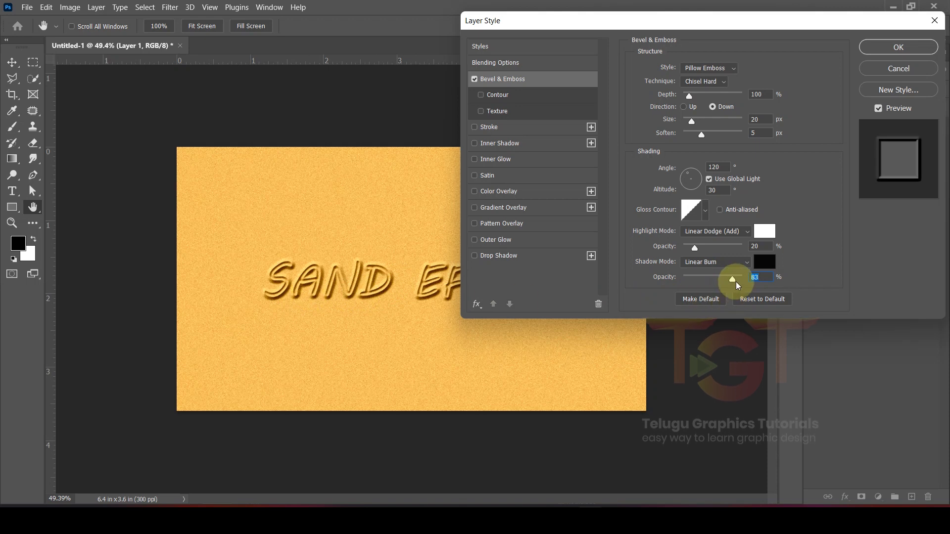
text(55)
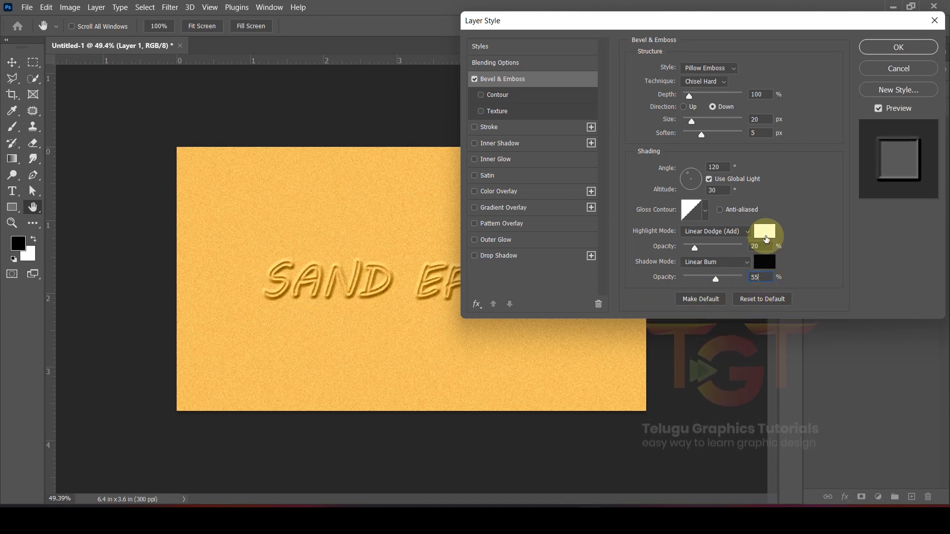
click(897, 47)
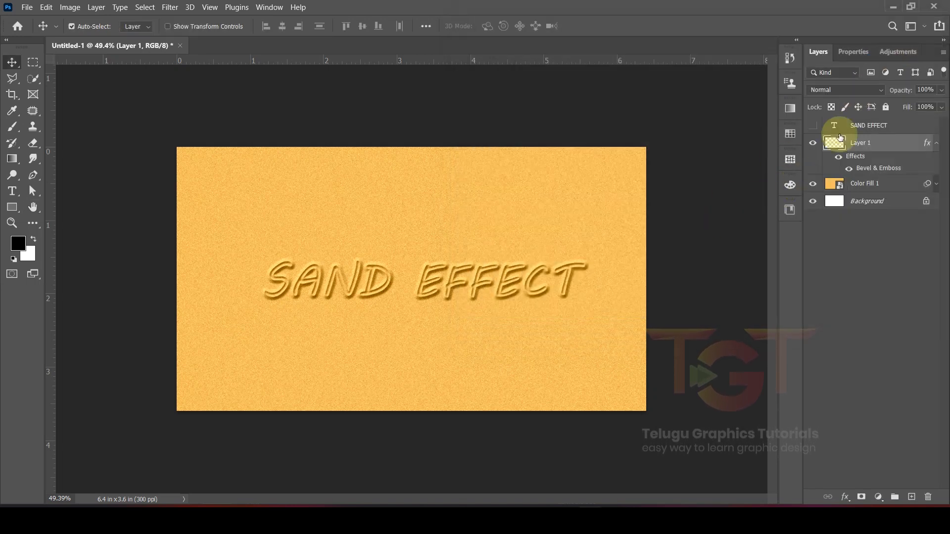
Change the blend mode of Layer 1 to Darken.
click(841, 92)
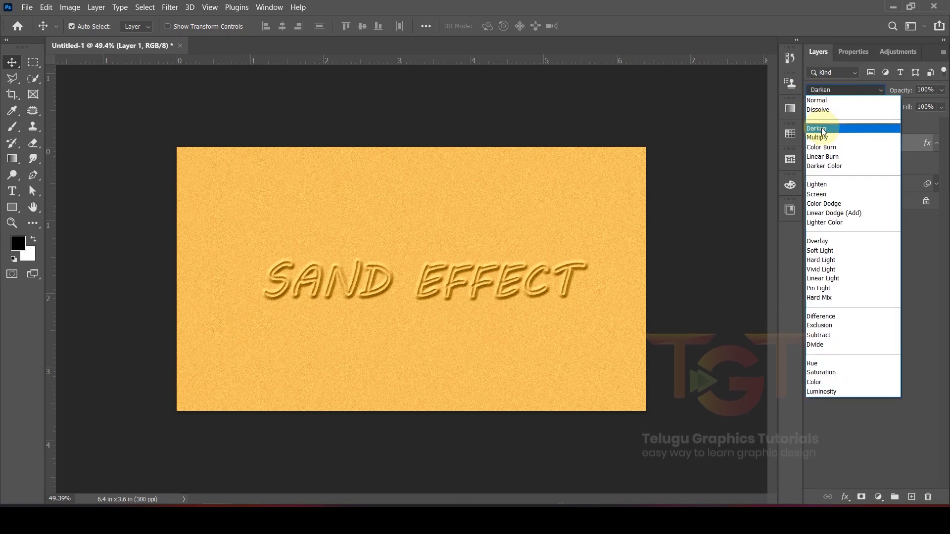
click(823, 129)
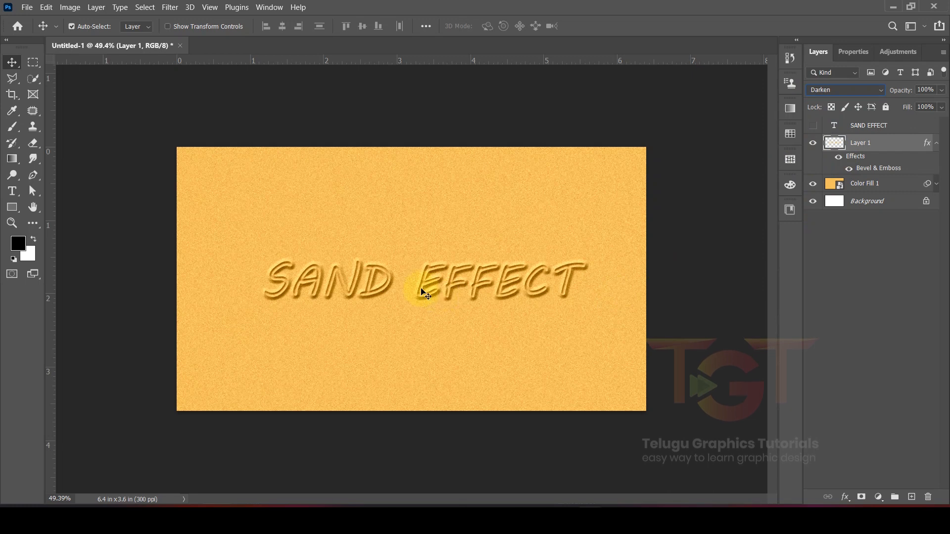
click(478, 213)
scroll(465, 239, up, 3)
scroll(465, 243, down, 2)
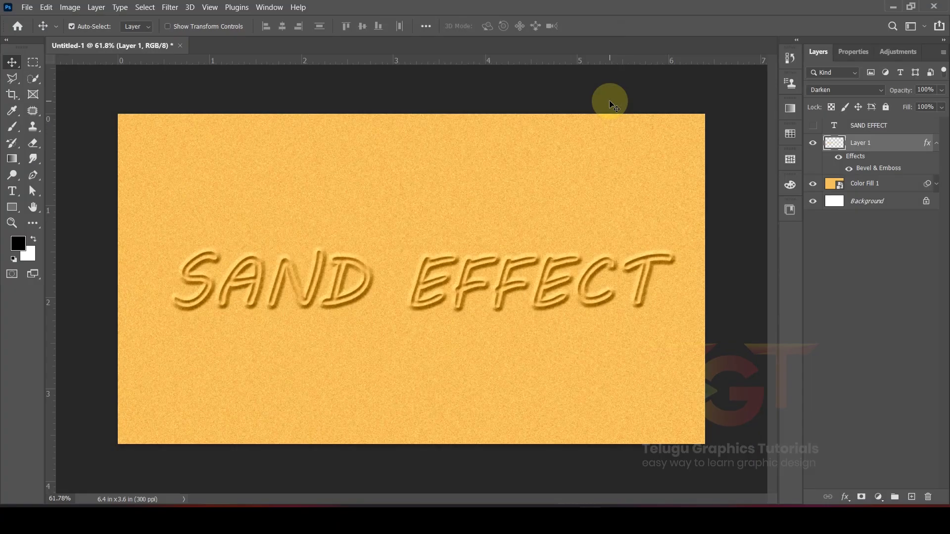